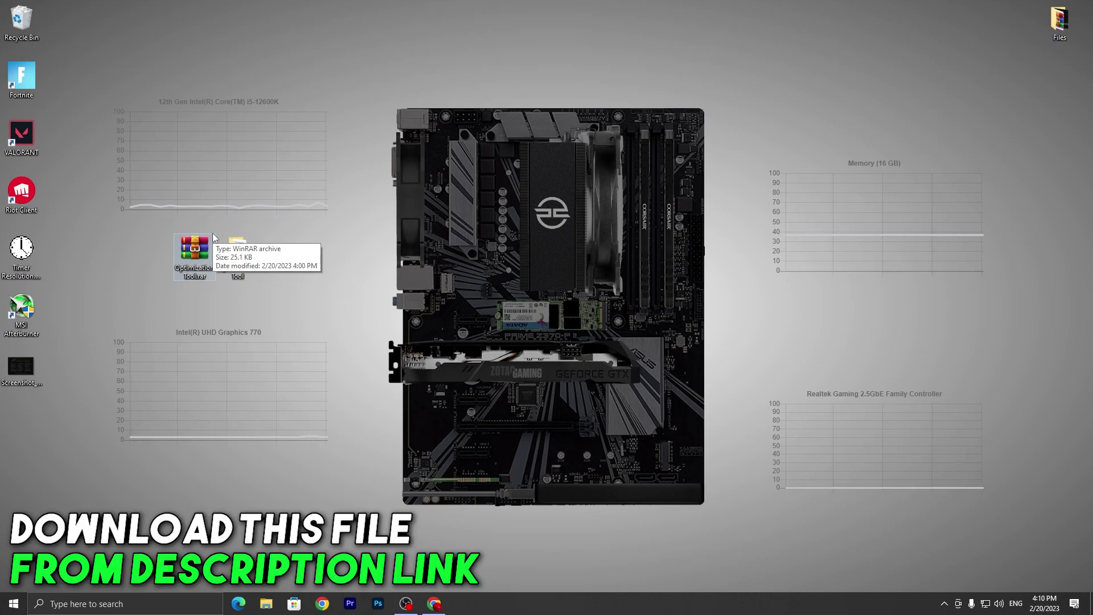
Bring up Chrome on the UPTO Packs site and show the Softwares posts.
left_click(434, 604)
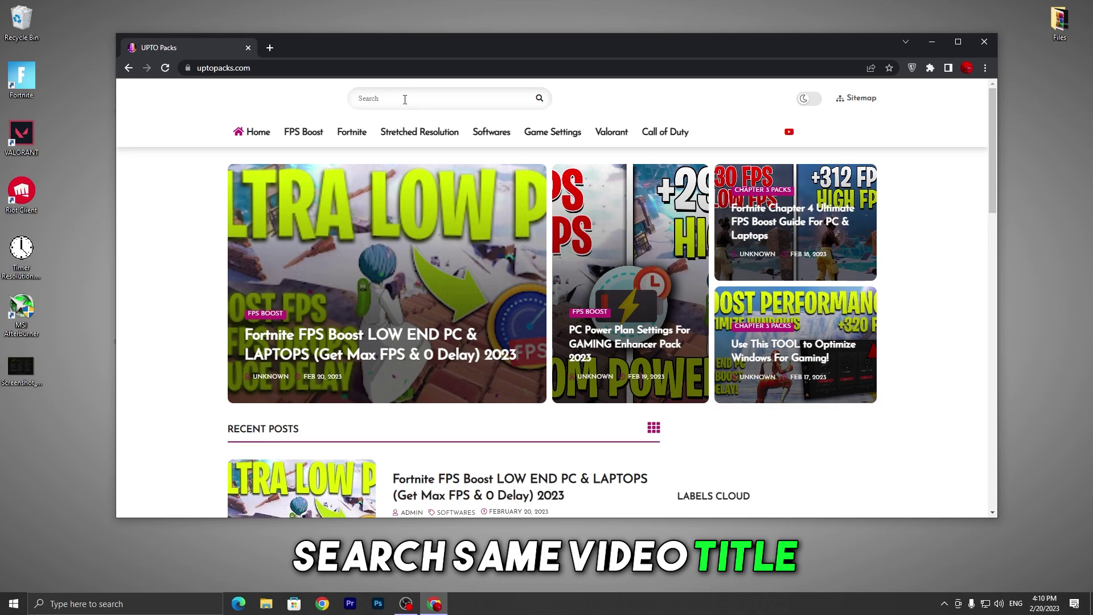
scroll(448, 291, "down", 3)
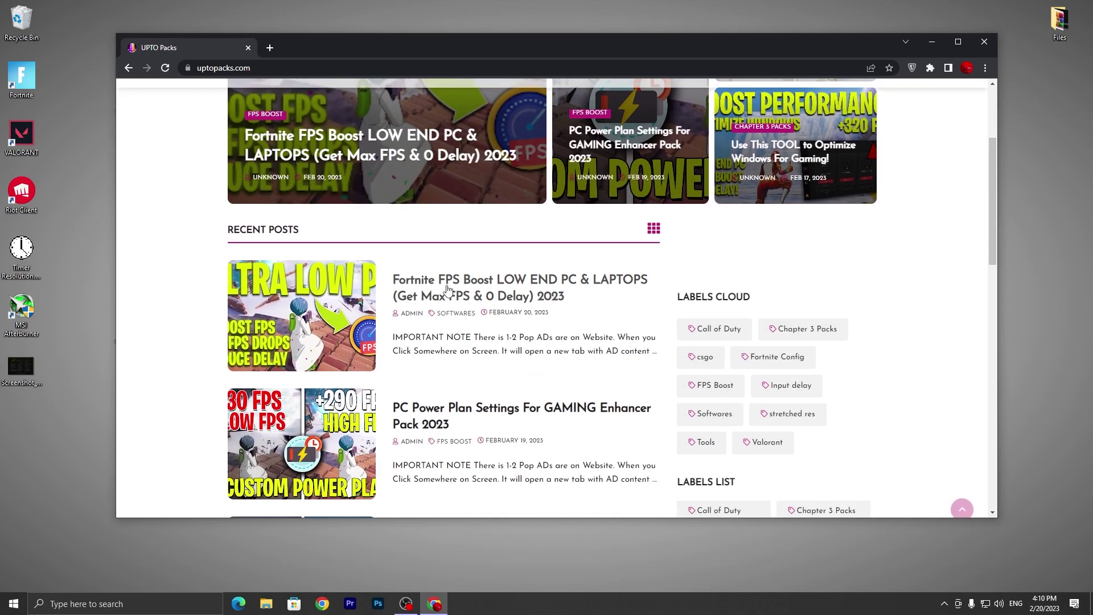
scroll(619, 135, "up", 4)
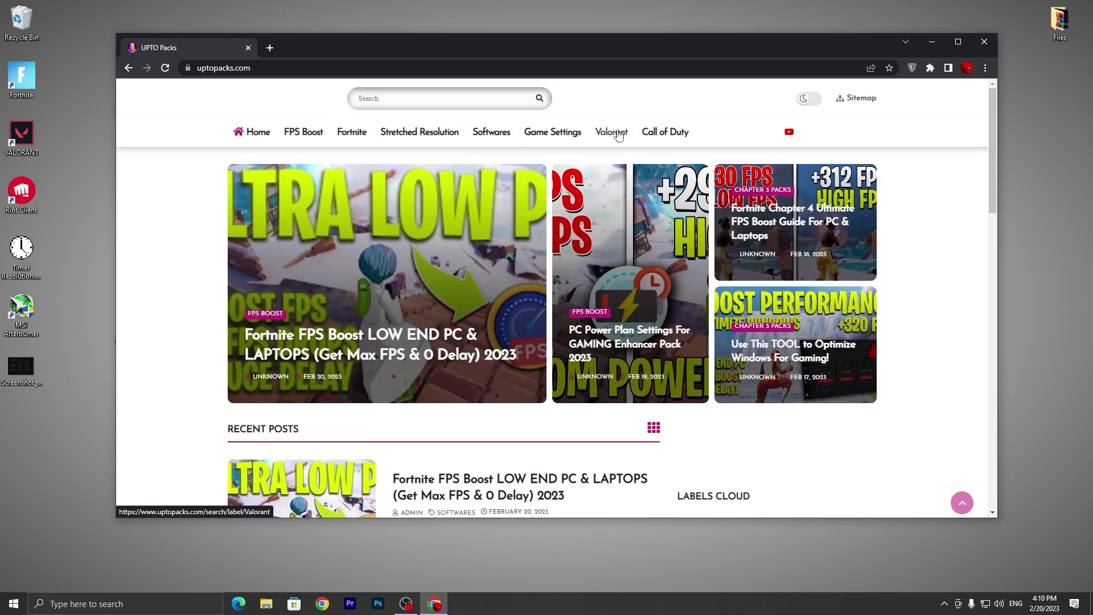
left_click(489, 130)
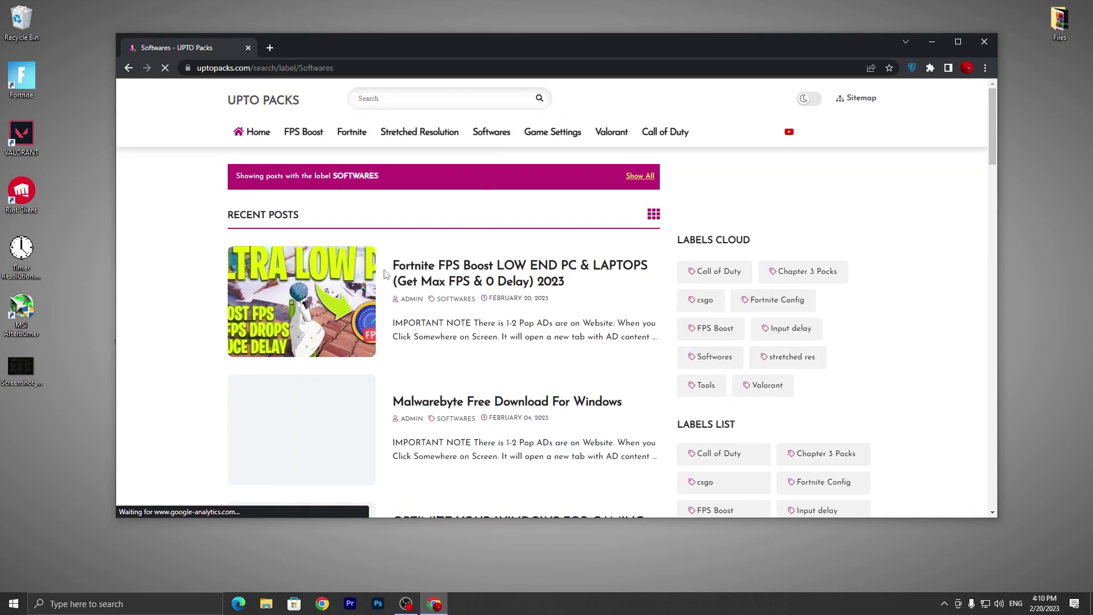
Open the Fortnite FPS Boost LOW END PC & LAPTOPS post, find its DOWNLOAD link, and minimize the browser.
left_click(311, 291)
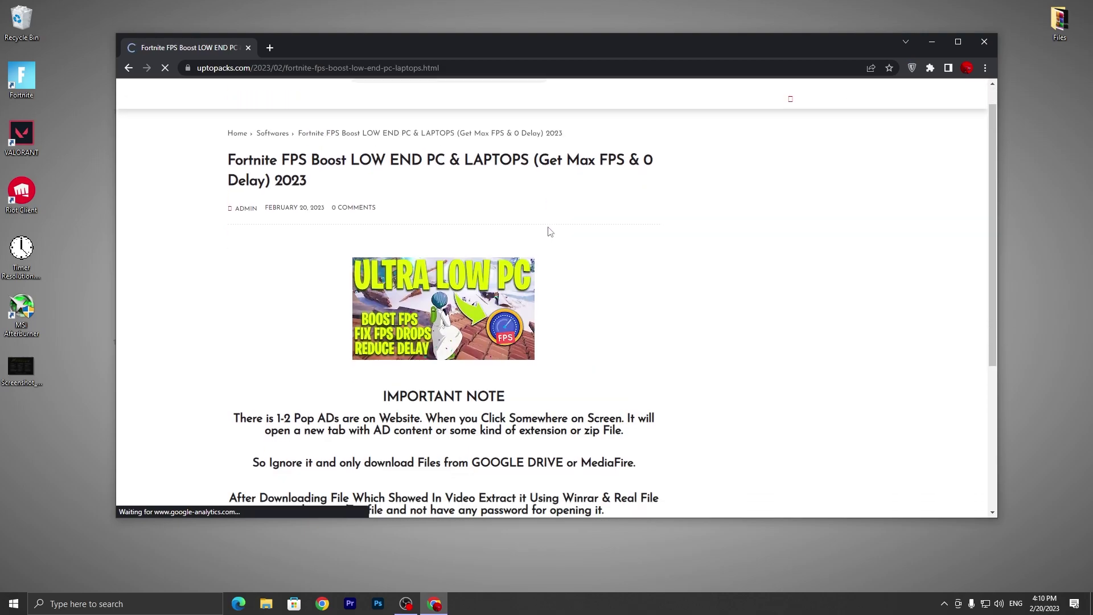
scroll(513, 256, "down", 3)
scroll(432, 344, "down", 3)
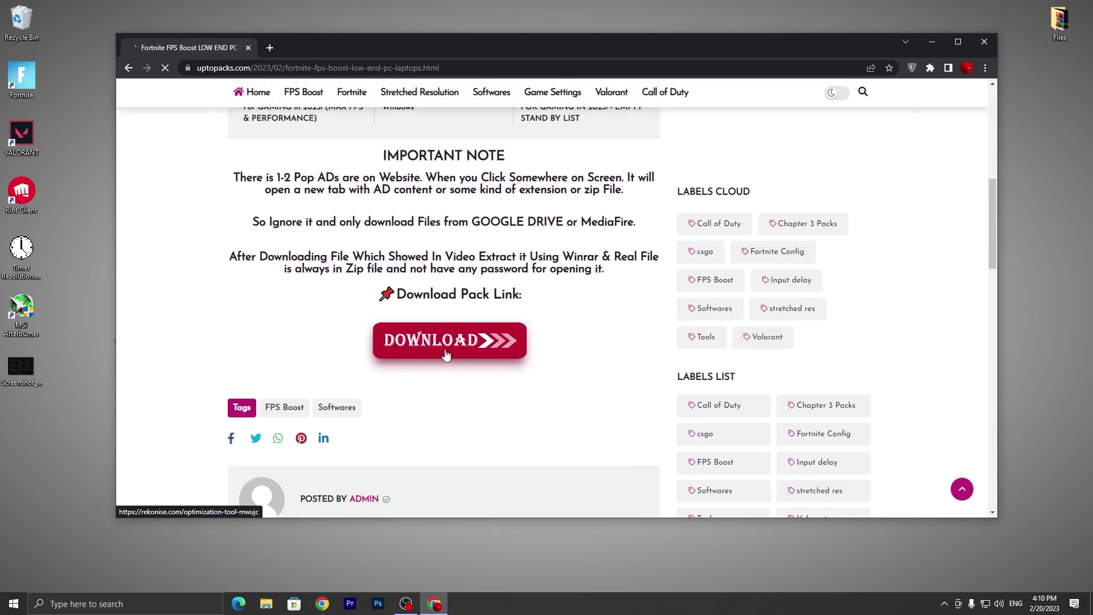
scroll(626, 273, "up", 5)
left_click(932, 43)
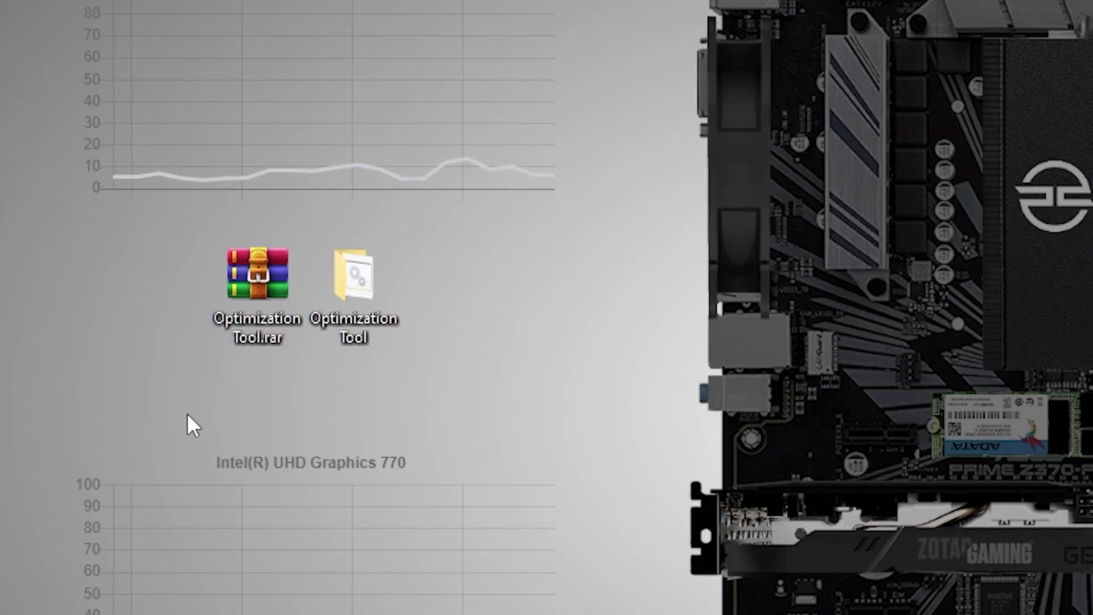
Extract Optimization Tool.rar with Extract Here on the desktop and open the new Optimization Tool folder.
left_click(248, 243)
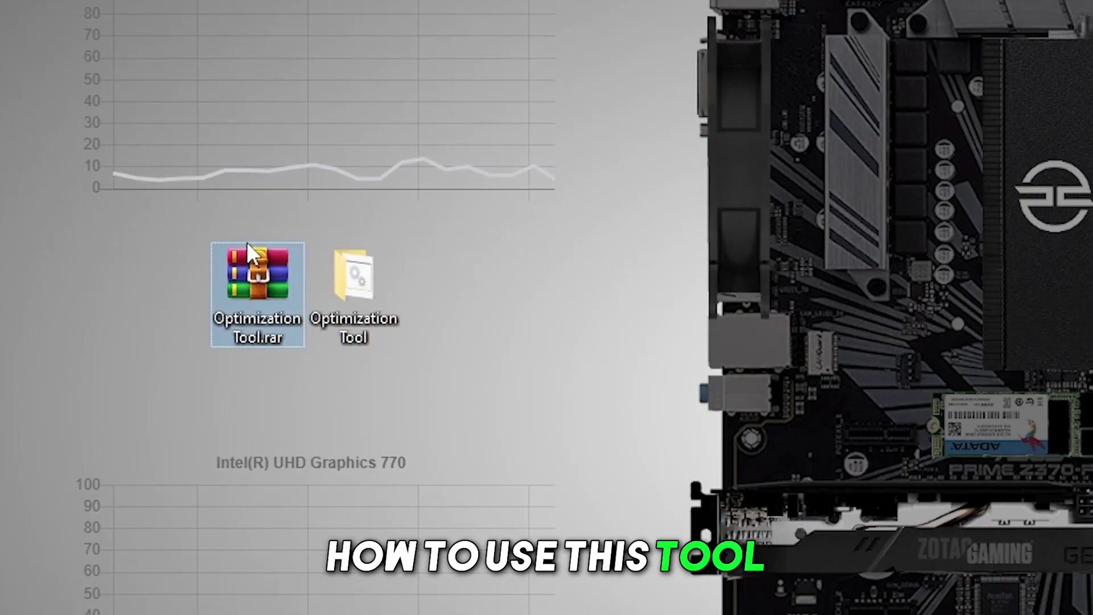
right_click(247, 243)
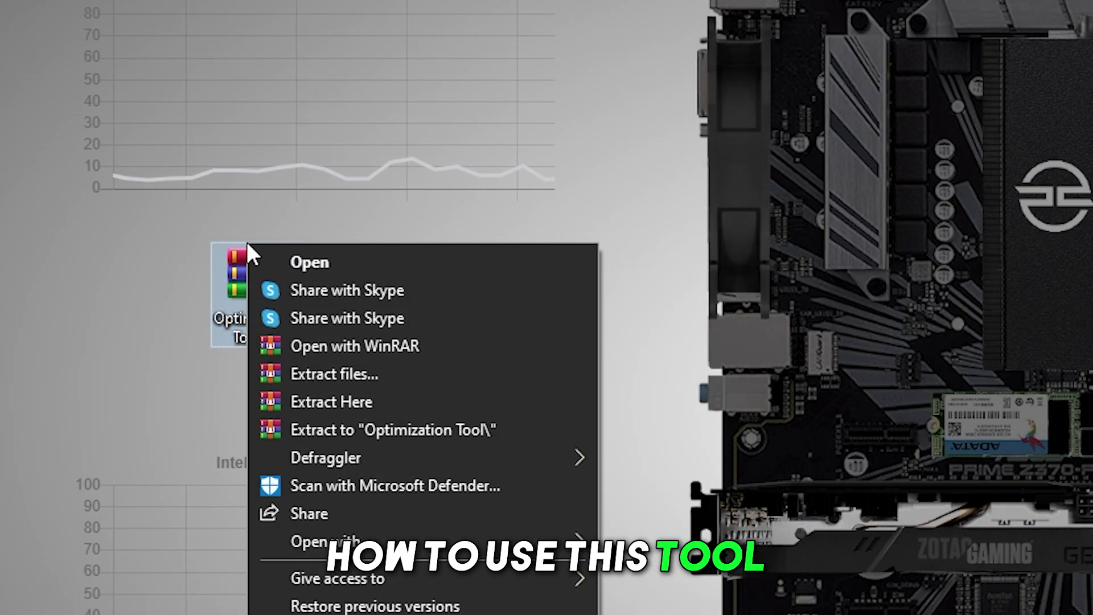
left_click(341, 402)
left_click(361, 286)
double_click(362, 286)
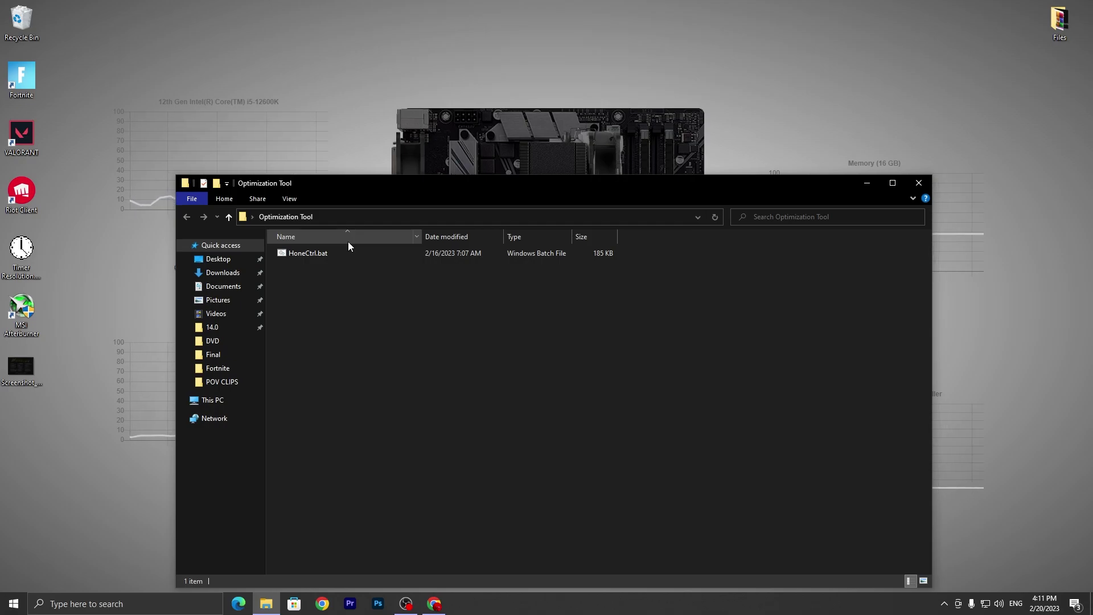
Run HoneCtrl.bat as administrator, then minimize Explorer and reposition the console window.
double_click(284, 254)
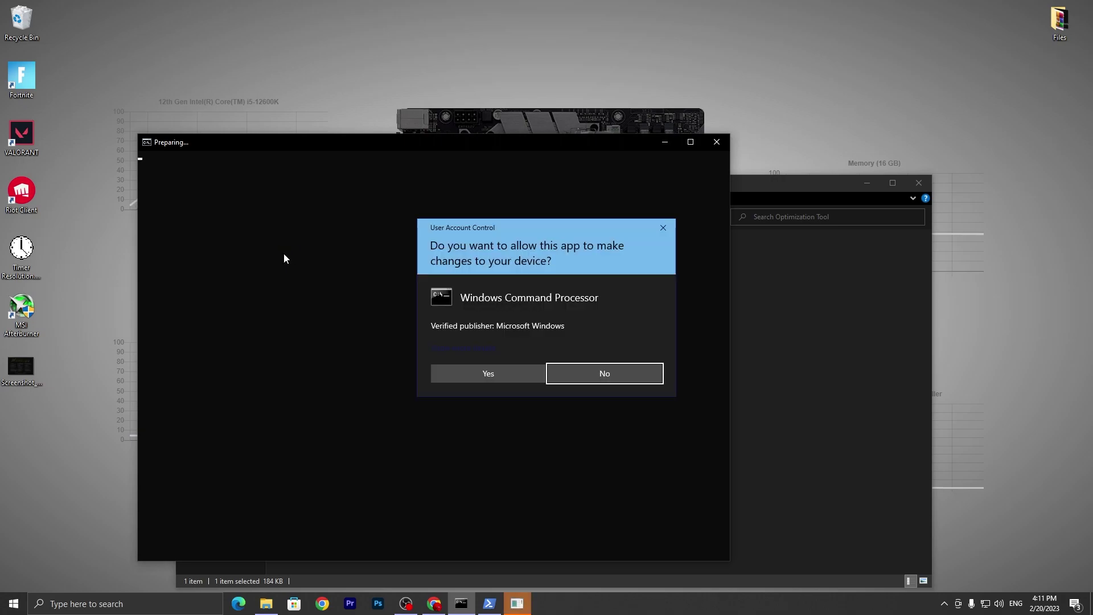
left_click(482, 372)
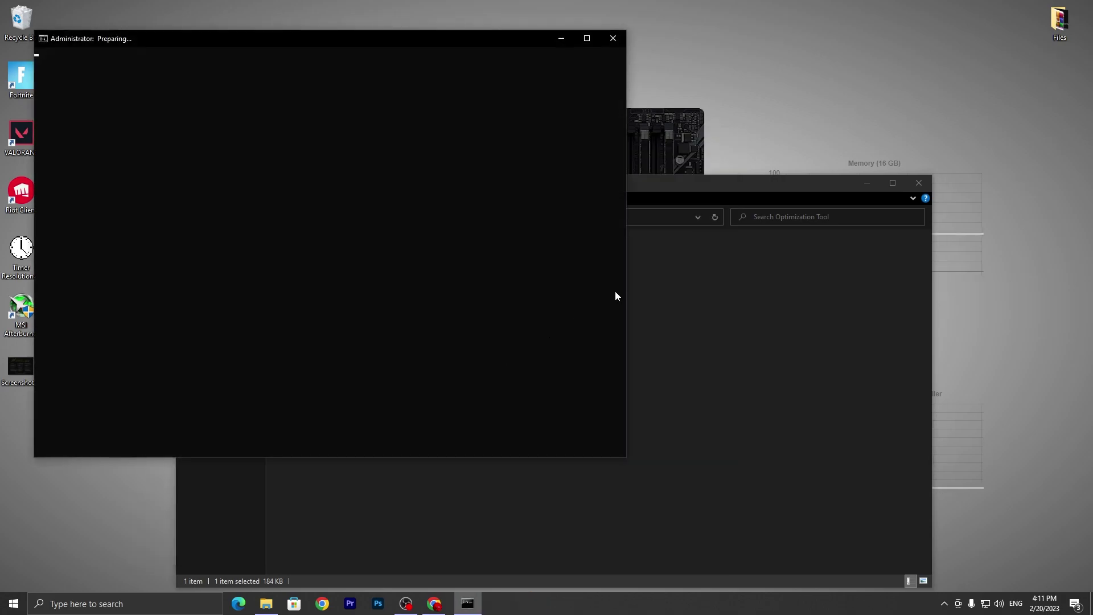
left_click(867, 183)
left_click_drag(168, 44, 209, 64)
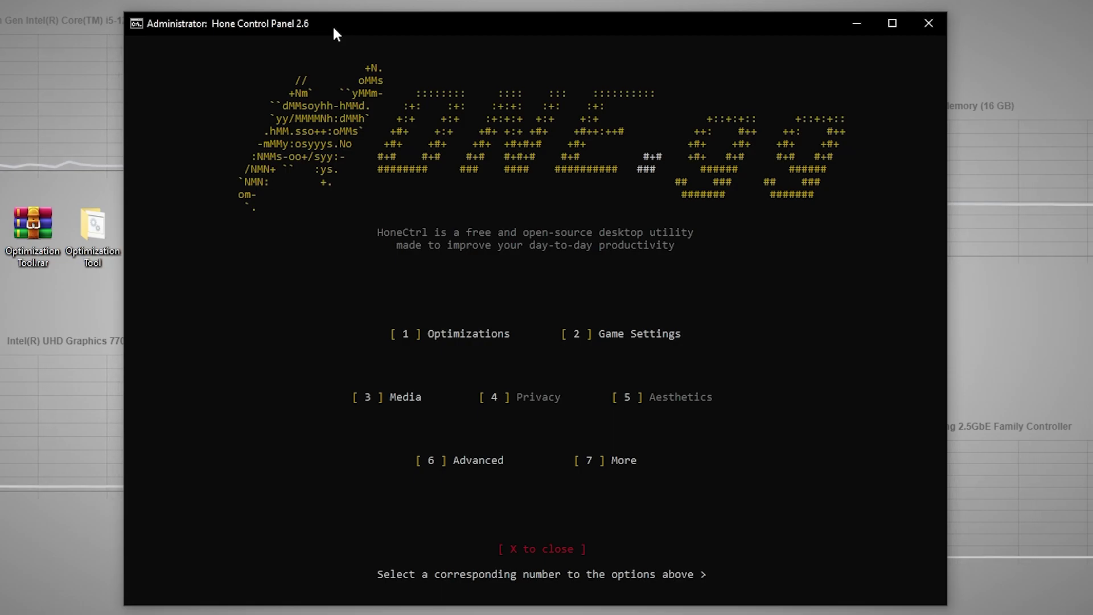
Choose option 1 at the main menu to show the Tweaks page 1 of 2.
type("1")
key("Return")
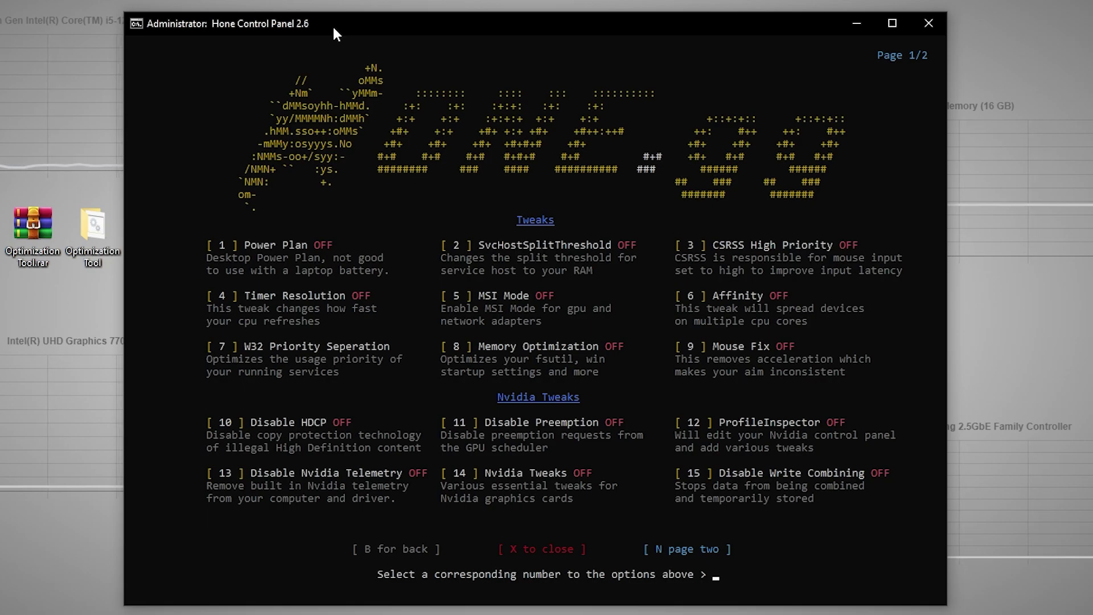
Enter options 1, 4, 5 and 6 to switch on Power Plan, Timer Resolution, MSI Mode and Affinity.
type("1")
key("Return")
key("Return")
type("4")
type("5")
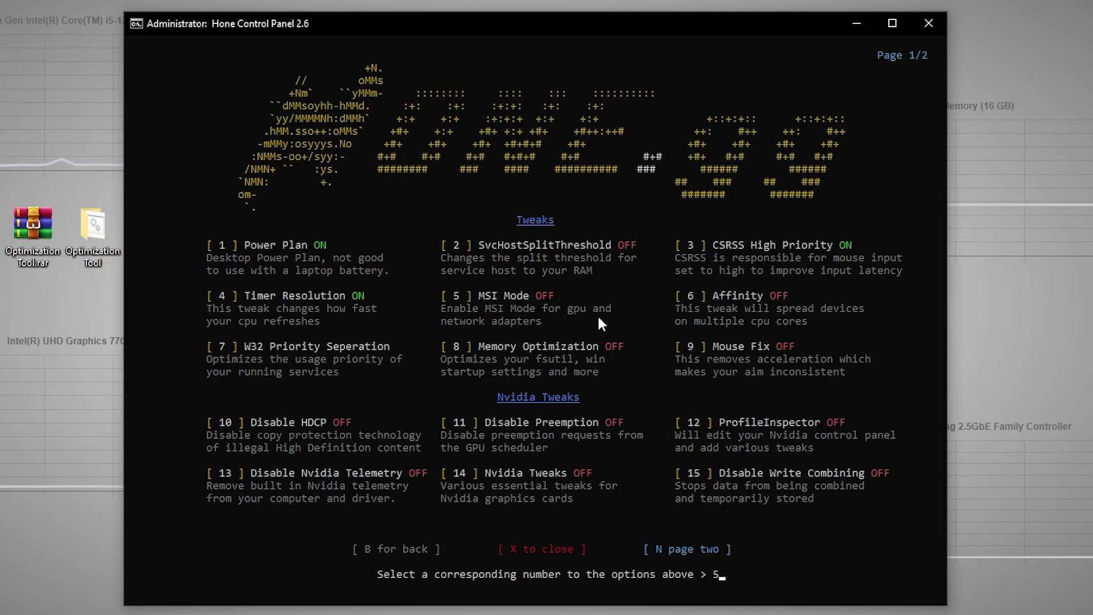
key("Return")
type("6")
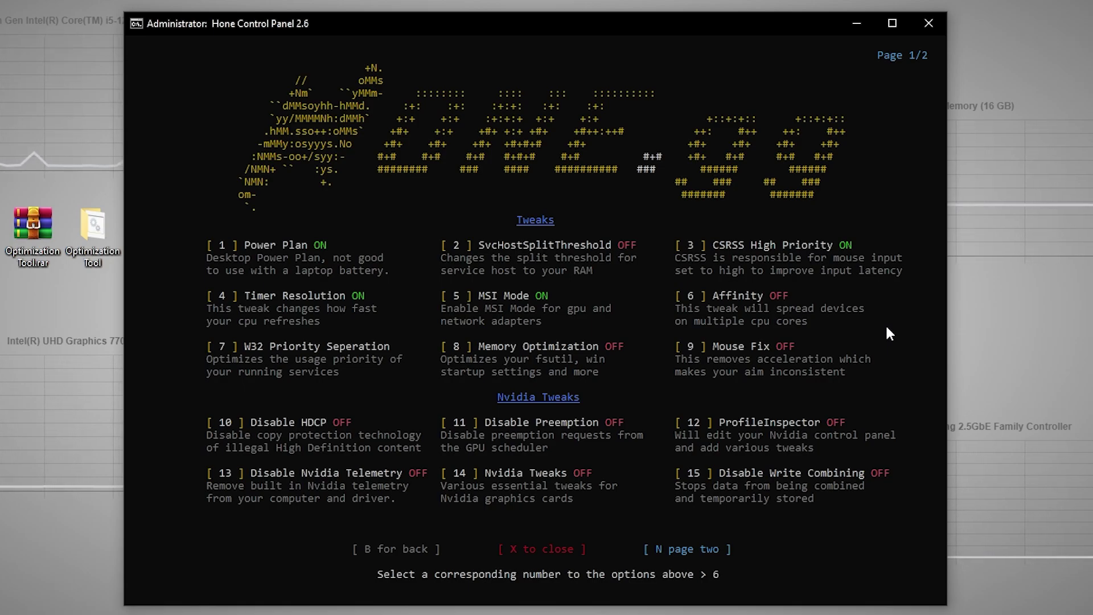
key("Return")
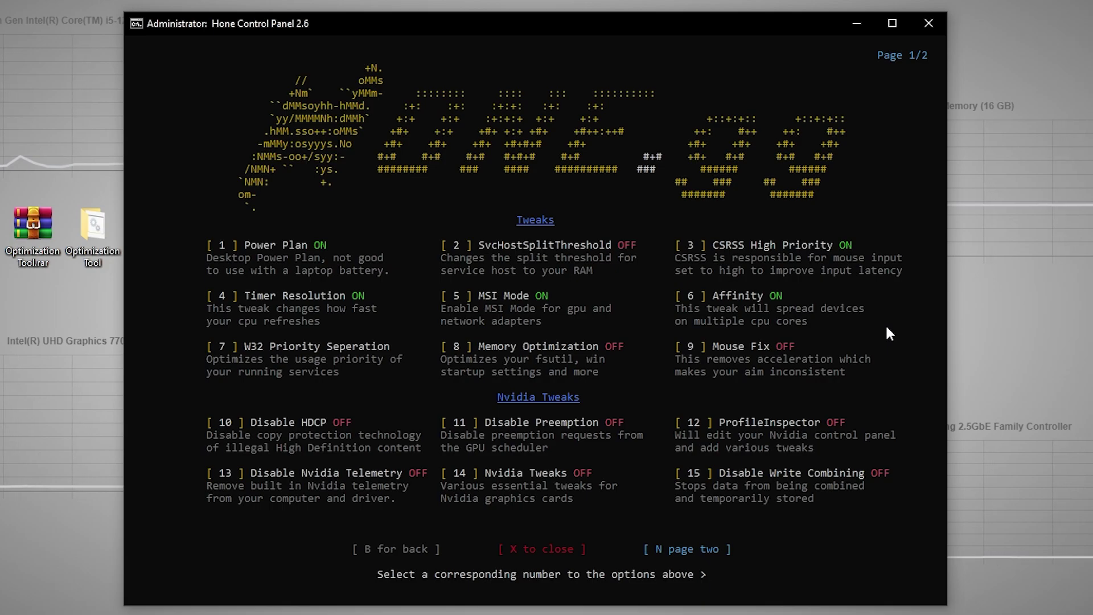
Set W32 Priority Separation (option 7) to the default 26 Hex.
type("7")
key("Return")
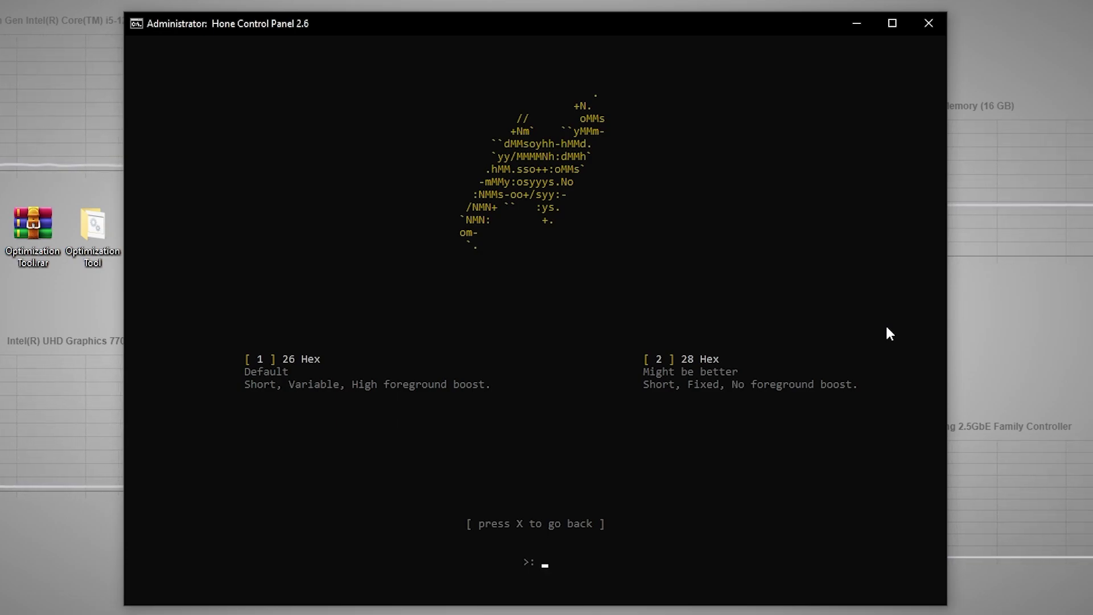
type("1")
key("Return")
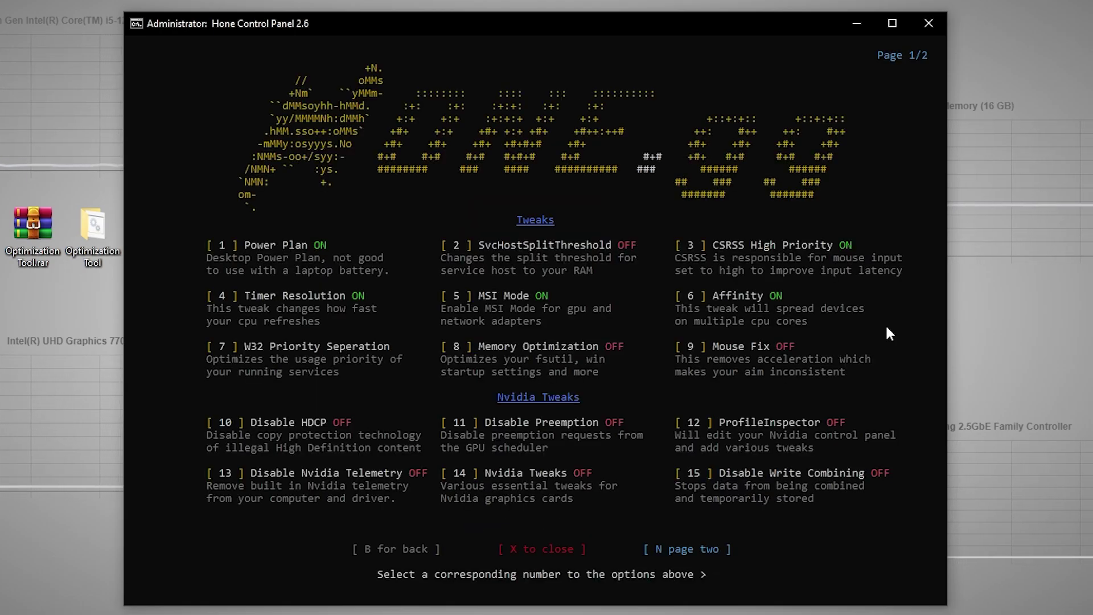
Enable Memory Optimization (option 8) and answer N to the restart prompt.
type("8")
key("Return")
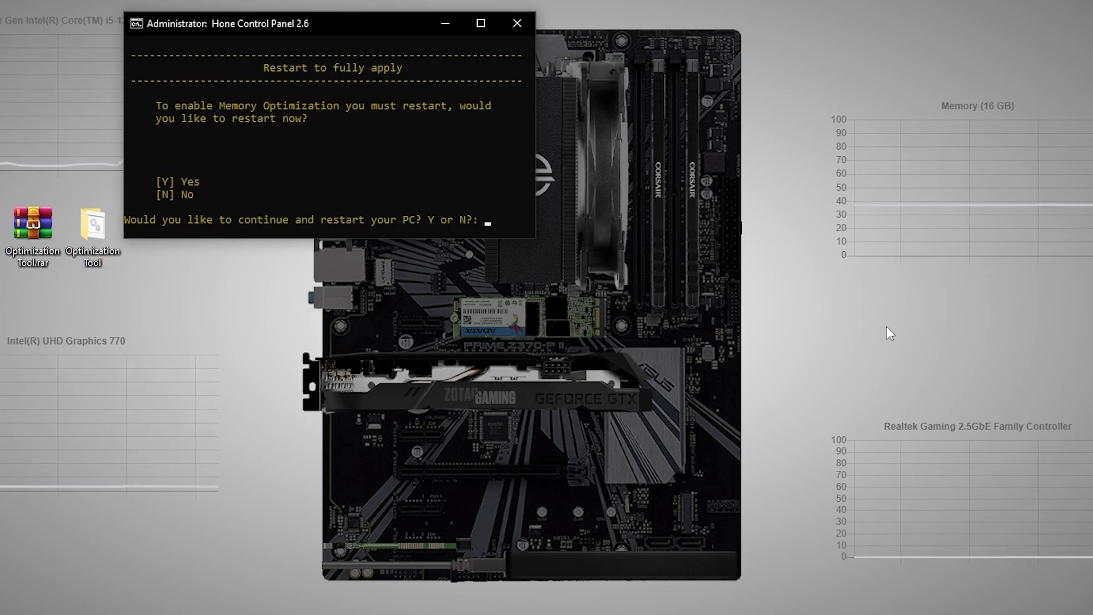
type("n")
key("Return")
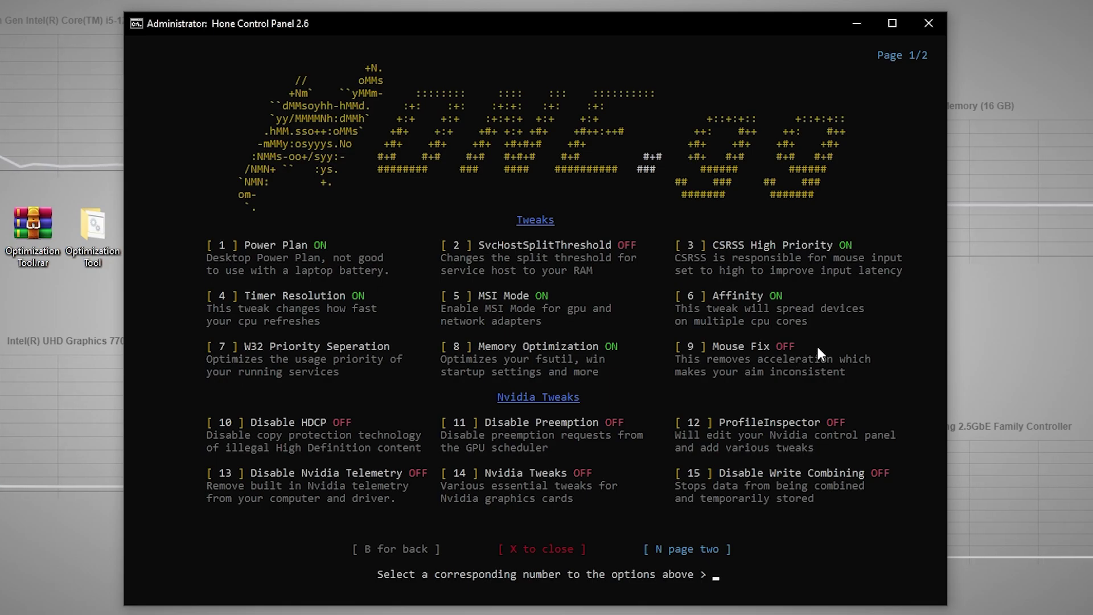
Enable Mouse Fix (option 9) with 100% display scaling and answer N to restarting.
type("9")
key("Return")
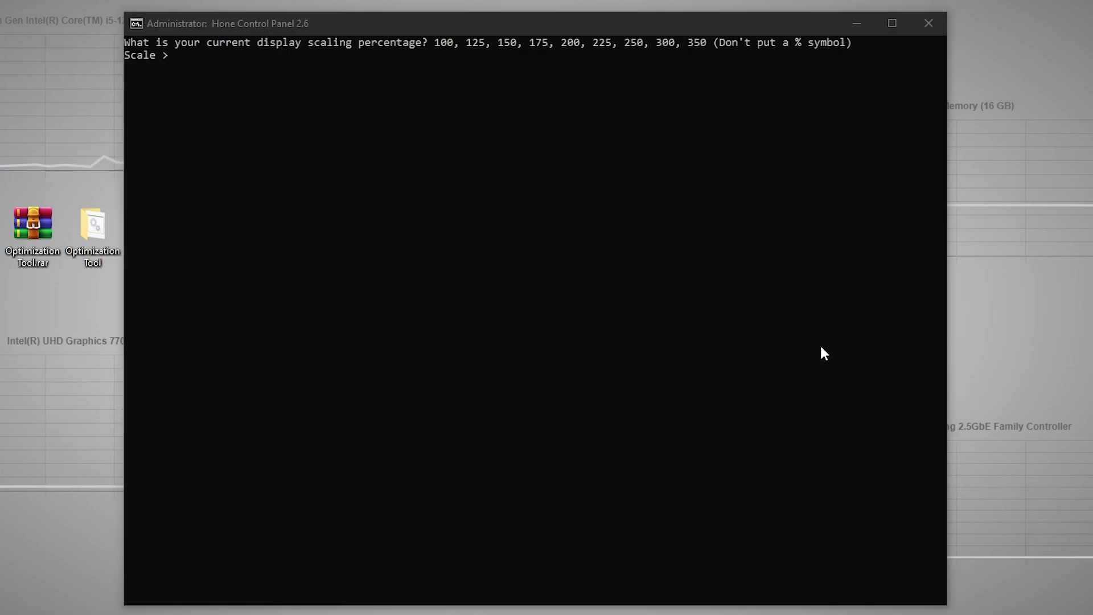
type("100")
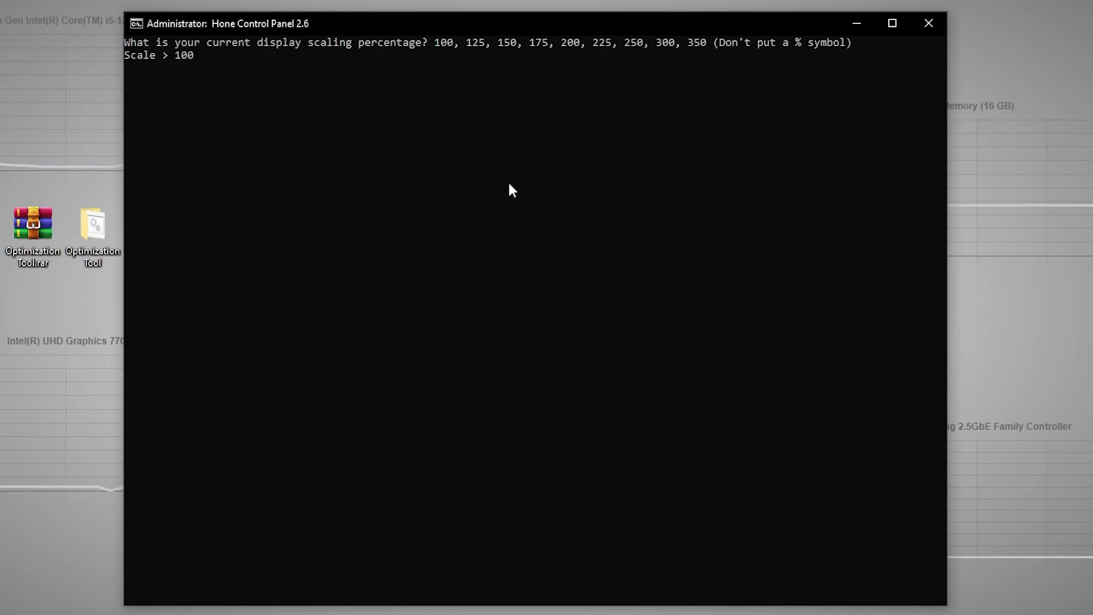
key("Return")
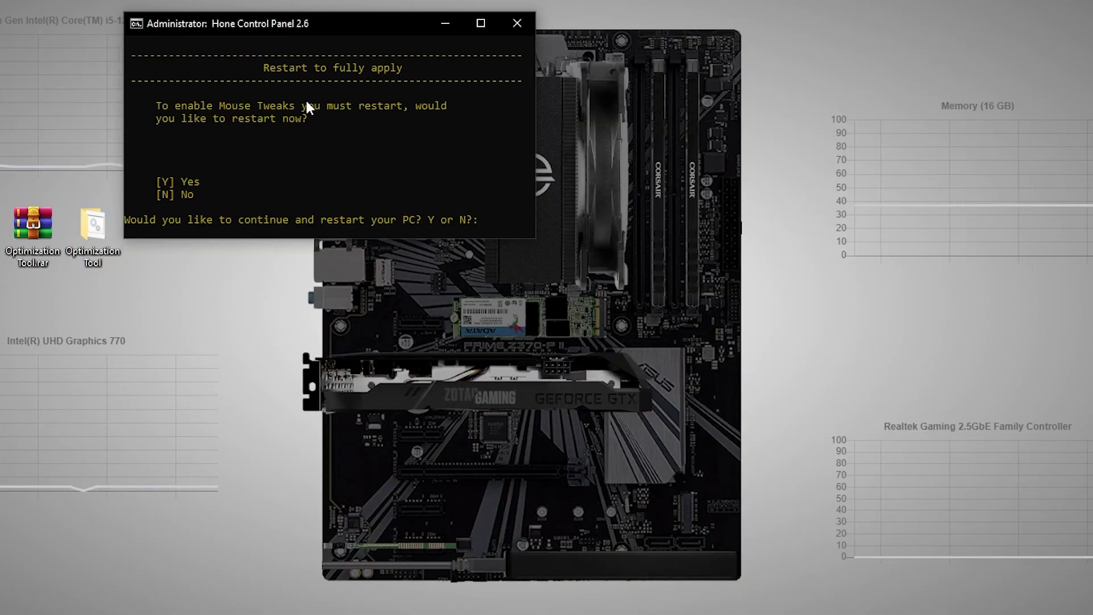
type("n")
key("Return")
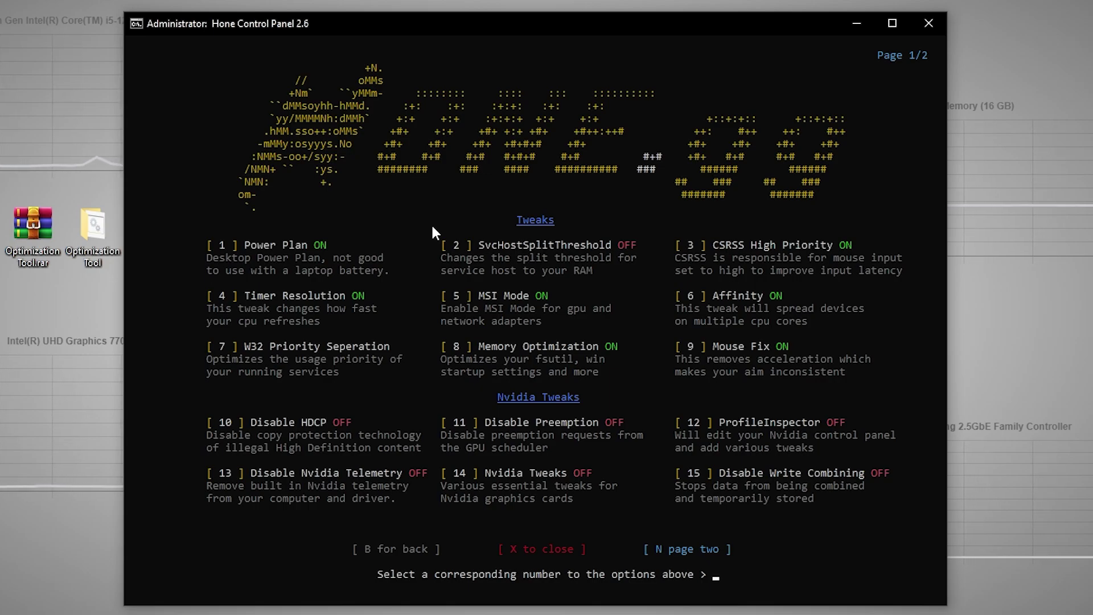
Go to tweaks page two and enable Optimize TCP/IP, acknowledging the warning with 'i understand'.
type("n")
key("Return")
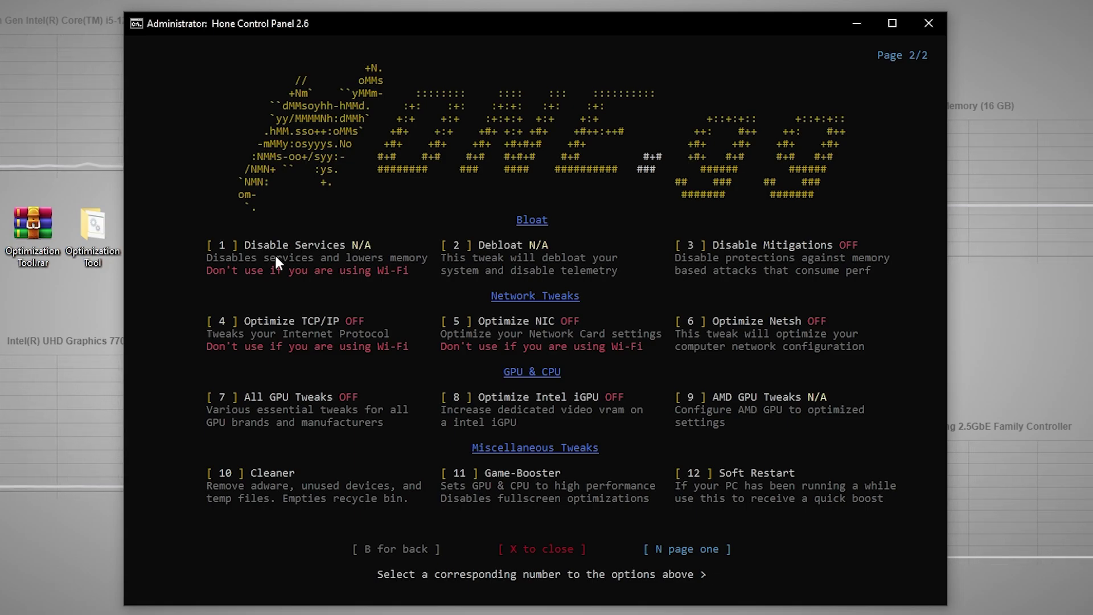
type("4")
key("Return")
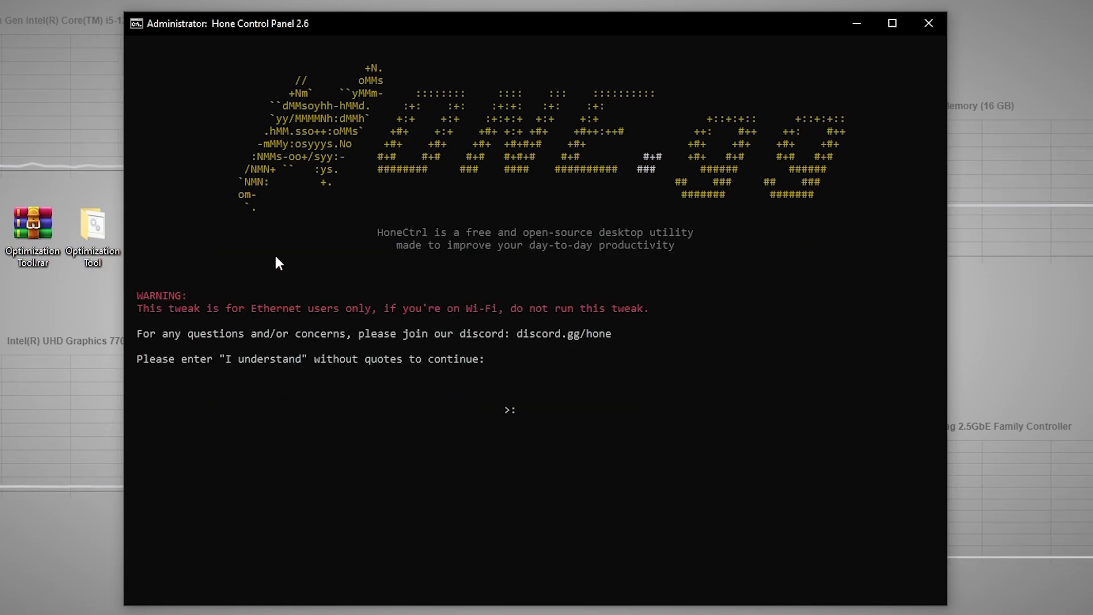
type("i understand")
key("Return")
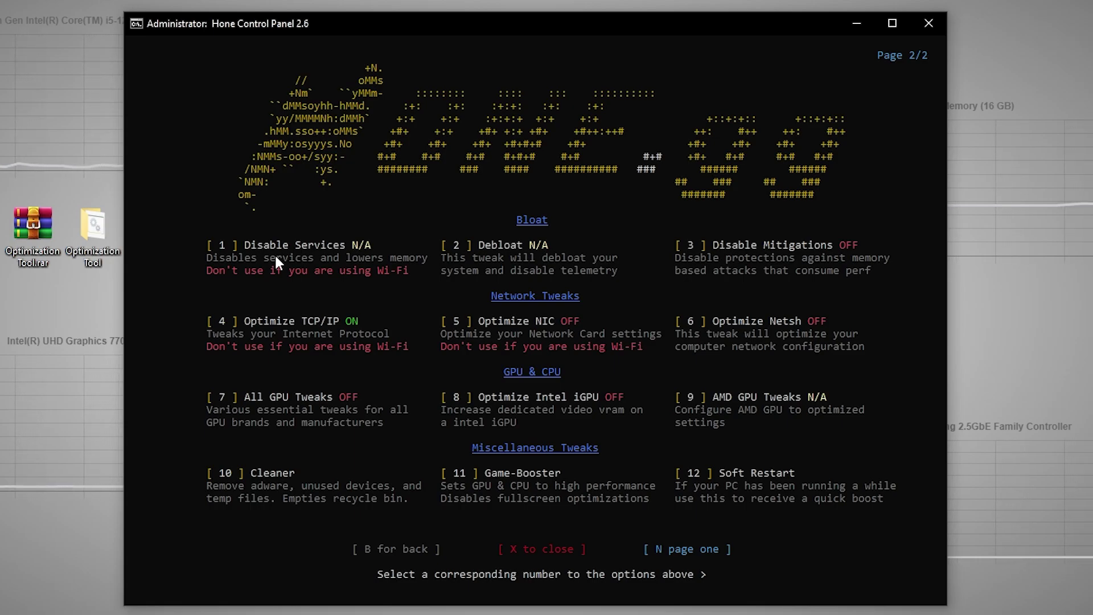
Start Optimize NIC (option 5) but back out of its Ethernet warning, leaving it off.
type("5")
key("Return")
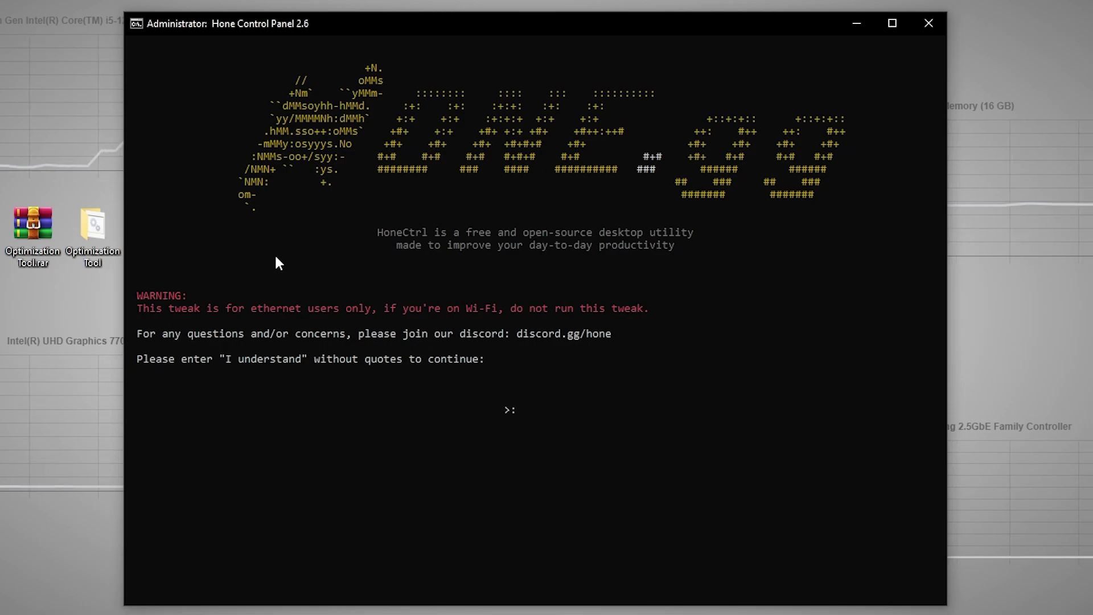
type("i")
key("Return")
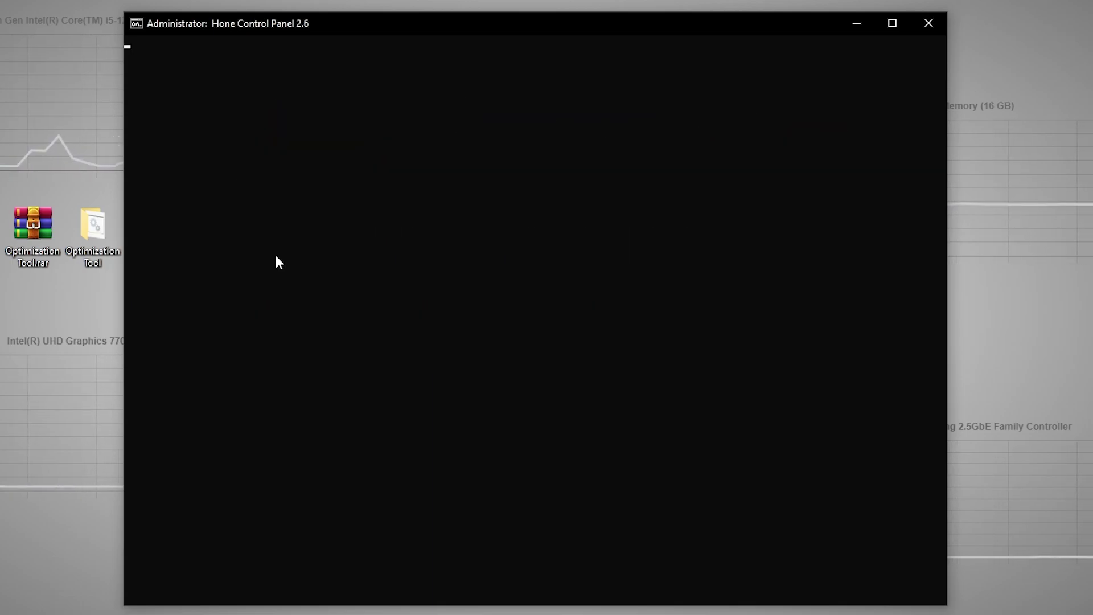